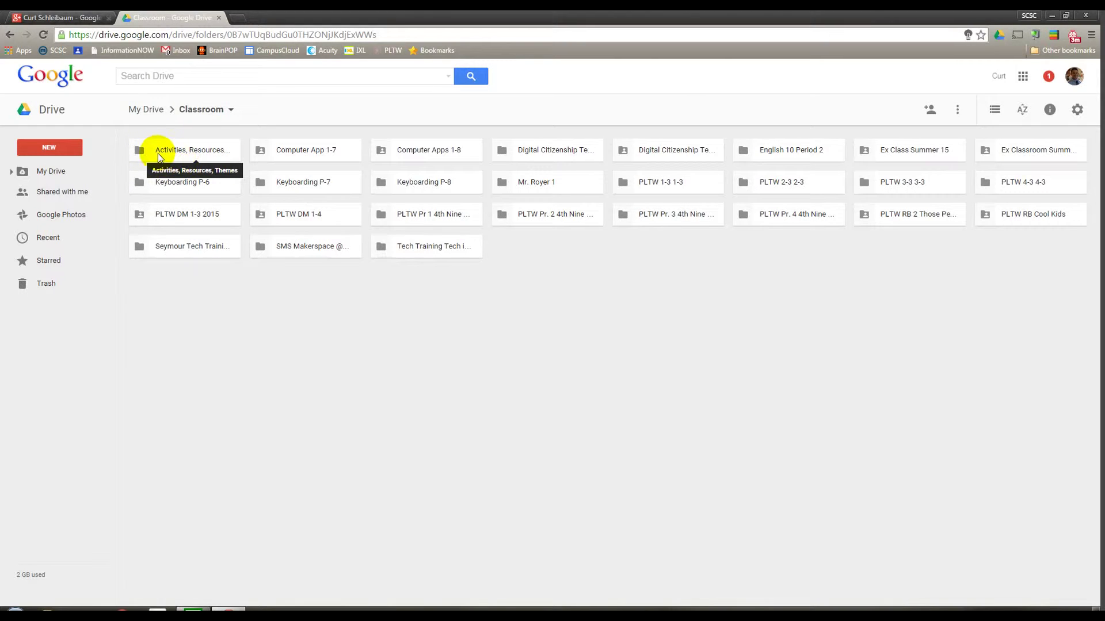
Step: Examine the Classroom folder's sort options and compare its list layout with its grid layout
click(1021, 115)
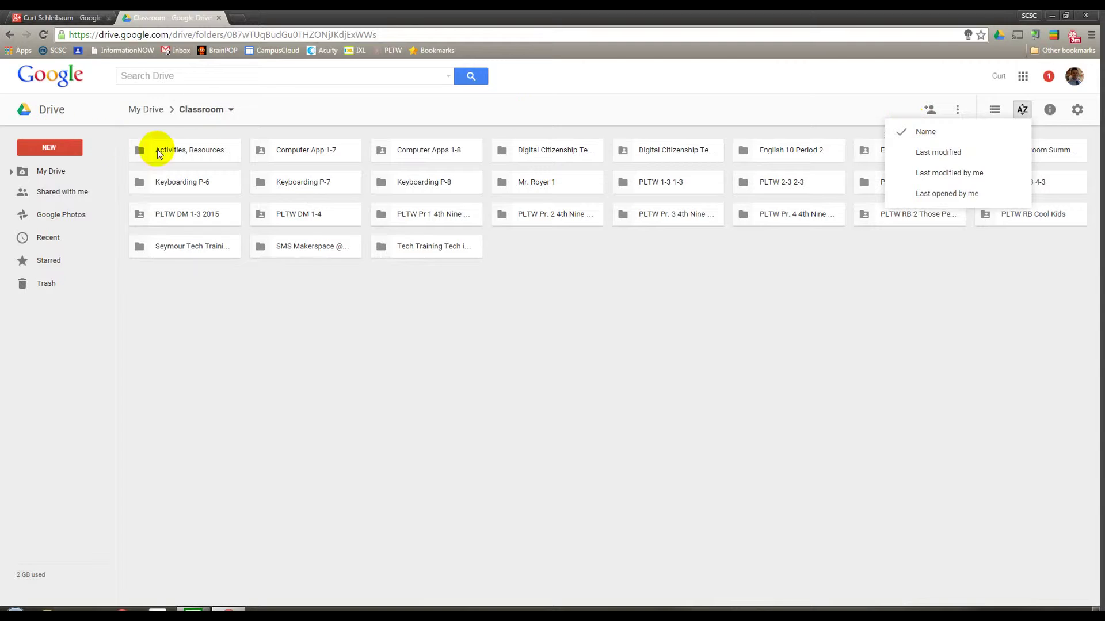
click(995, 110)
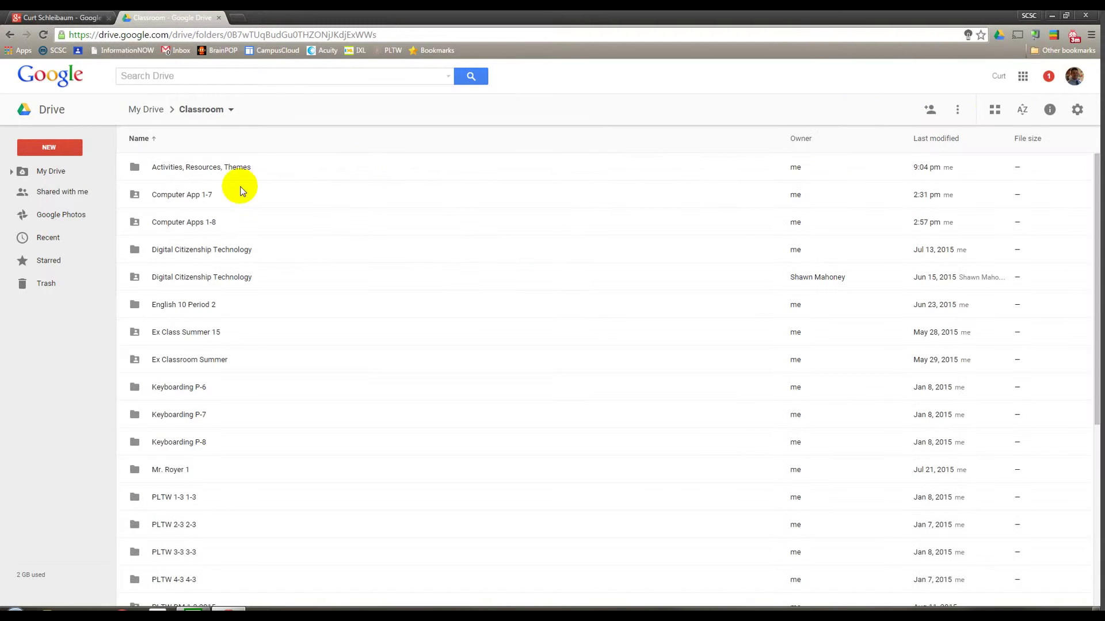
click(995, 109)
Step: Open the Activities, Resources, Themes folder and look through its PLTW A&R Masters subfolder
double_click(208, 150)
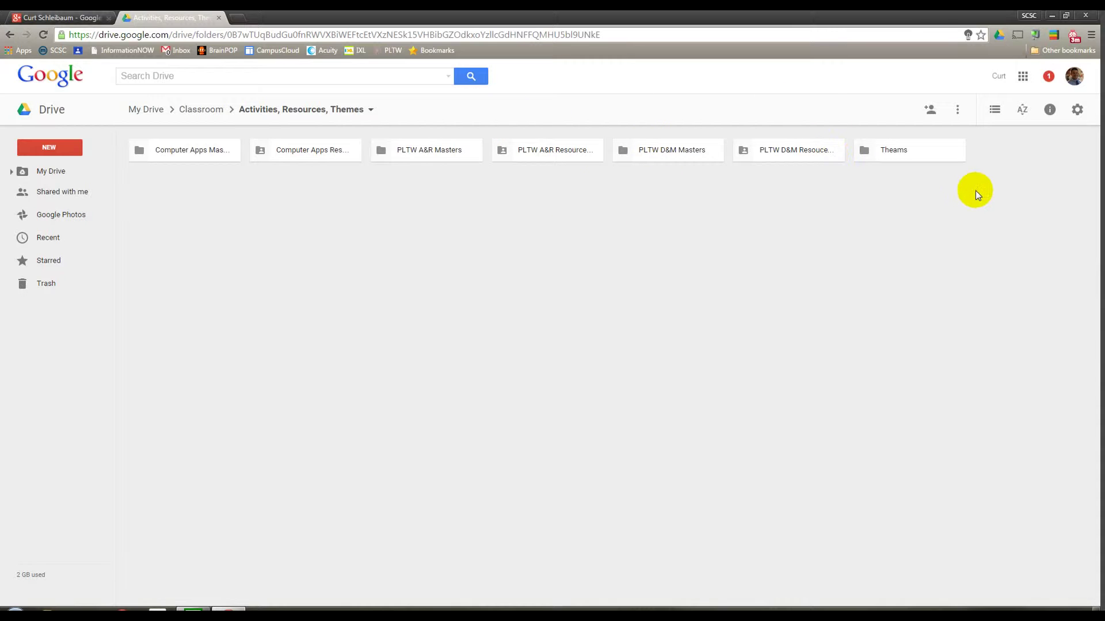
double_click(433, 150)
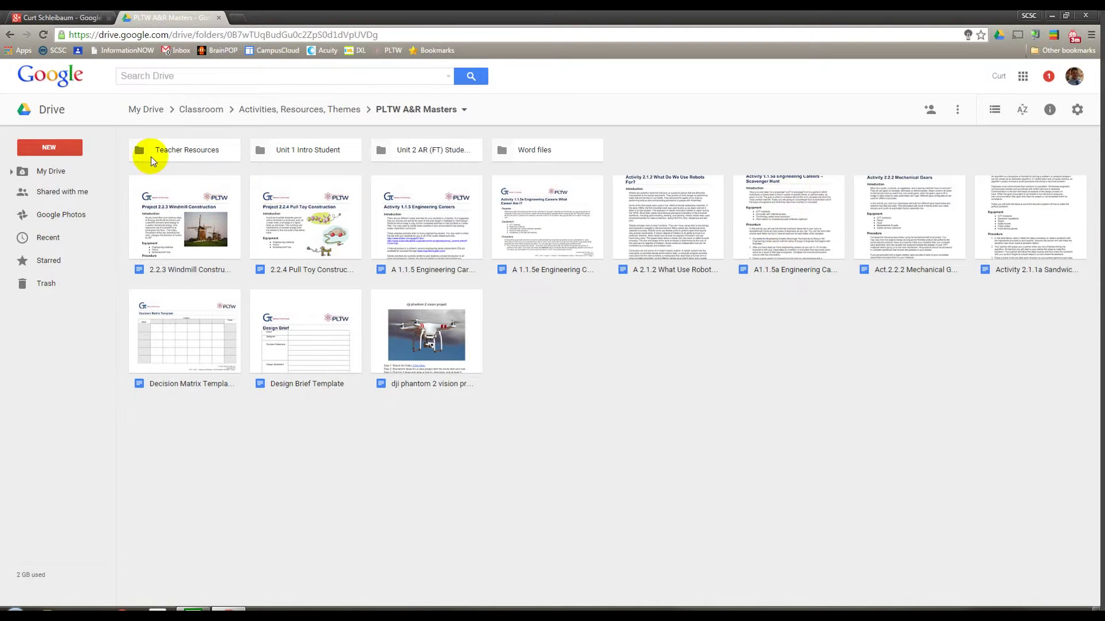
click(310, 113)
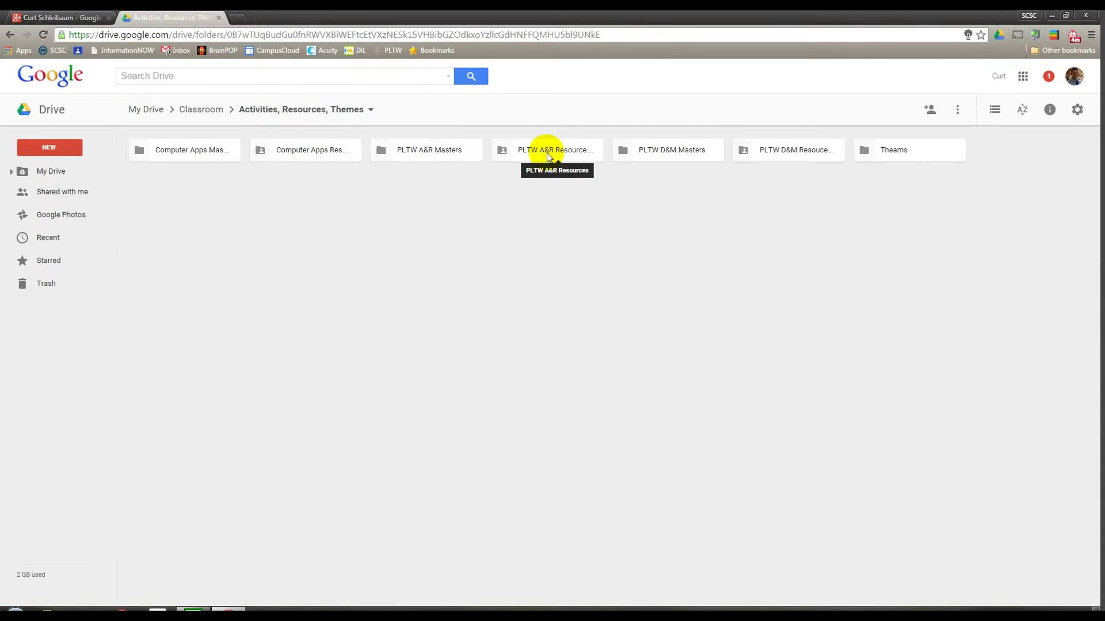
Step: Open the PLTW A&R Resources folder, look into its General Student Resources (FT) subfolder, and return to PLTW A&R Resources
double_click(547, 151)
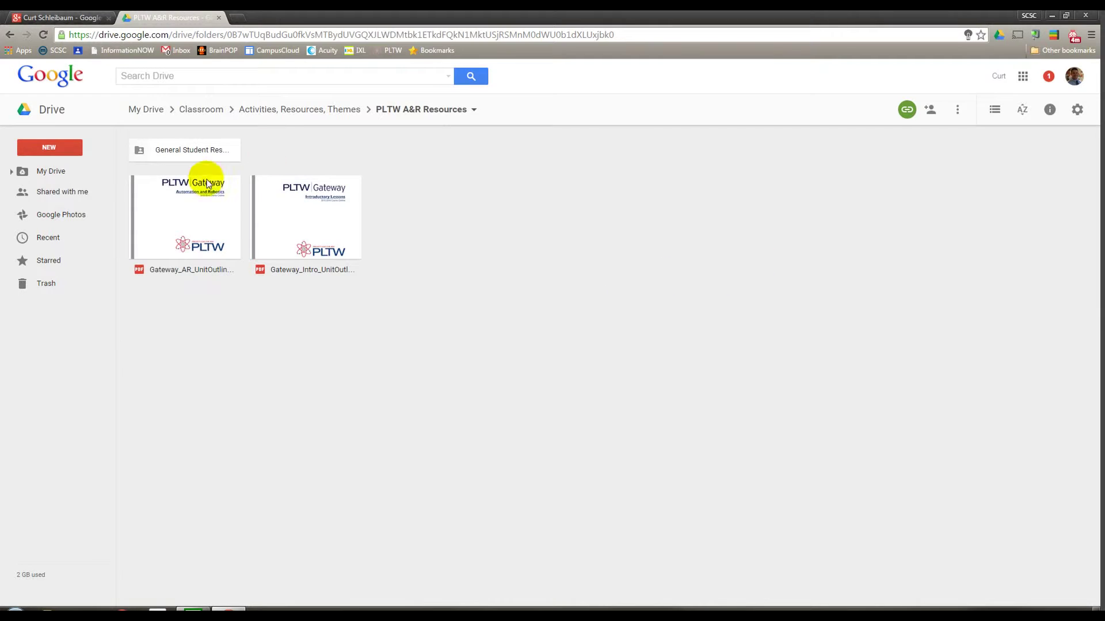
click(212, 150)
double_click(211, 150)
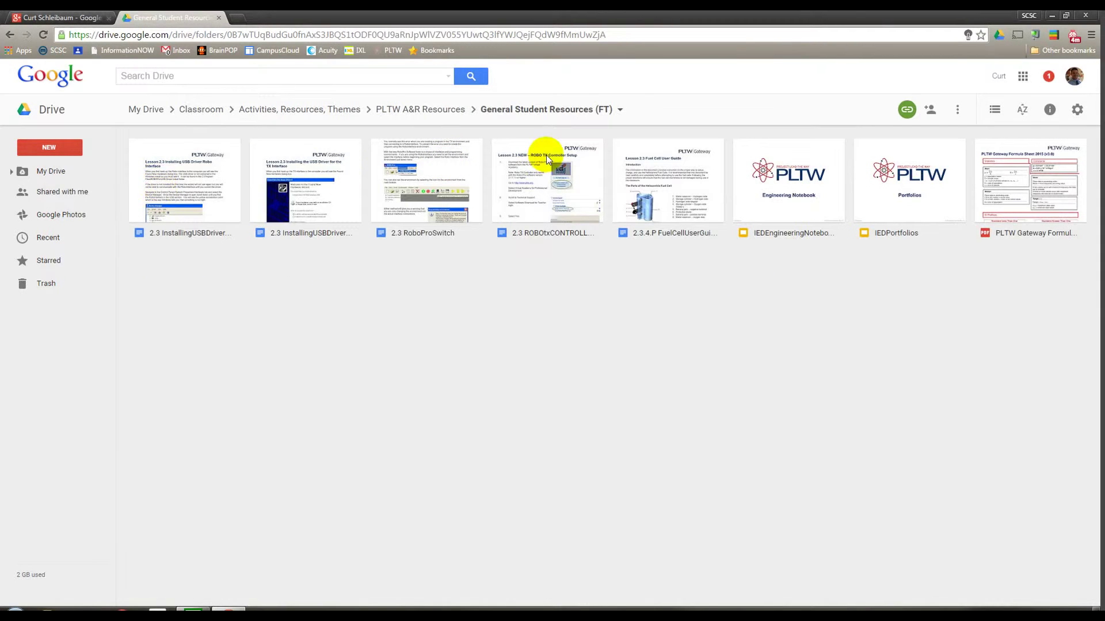
click(416, 115)
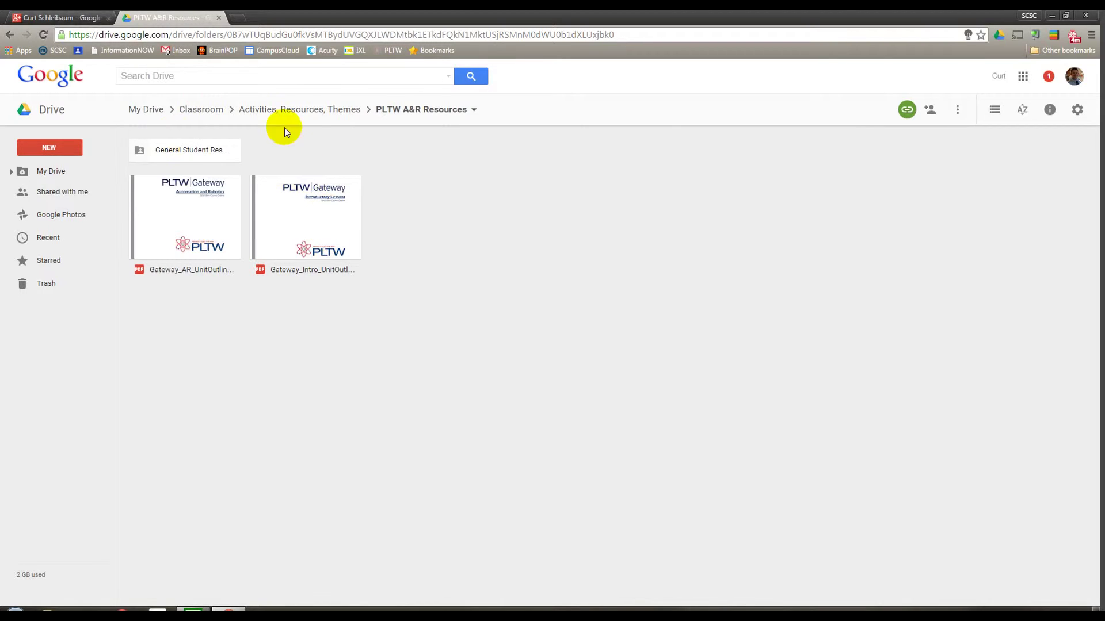
Step: Open the About page of the PLTW RB Cool Kids class in Google Classroom and start a material titled "Resources File"
click(237, 17)
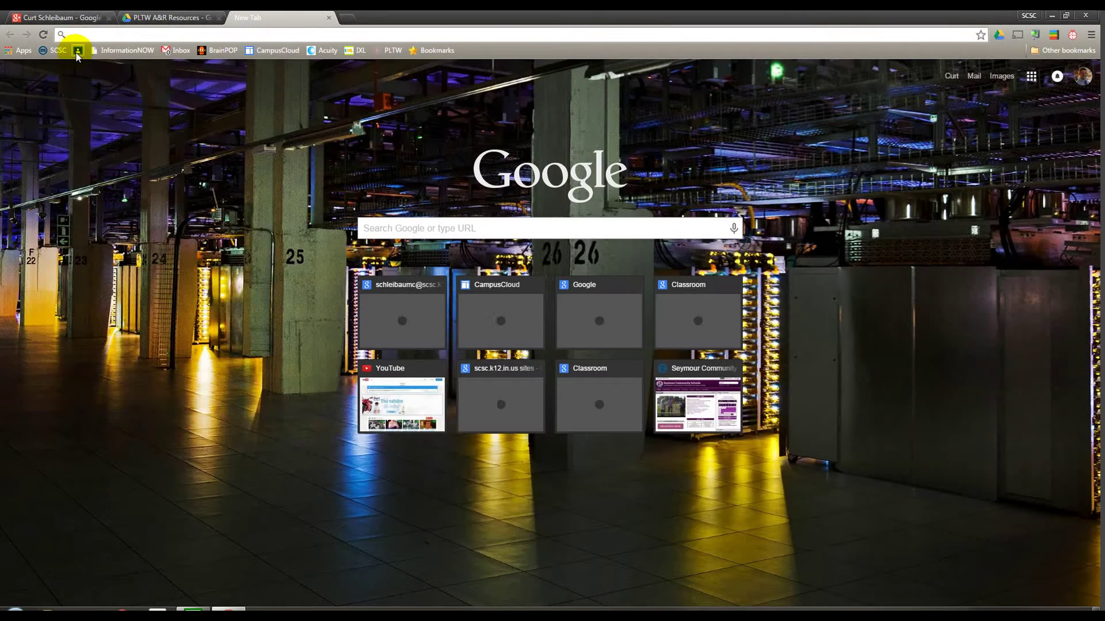
click(77, 51)
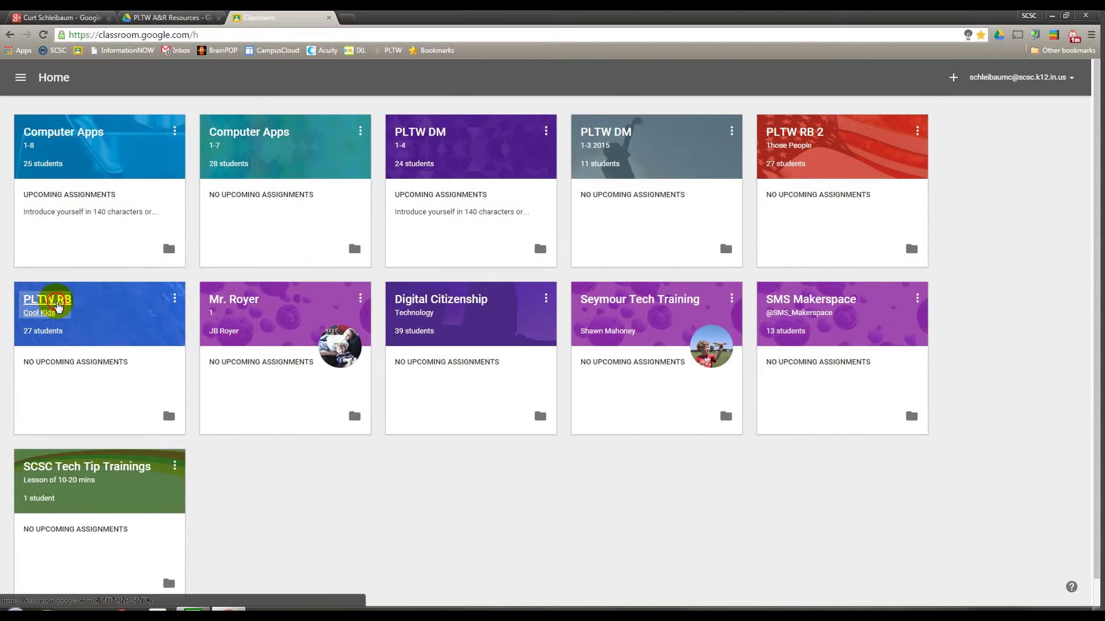
click(43, 299)
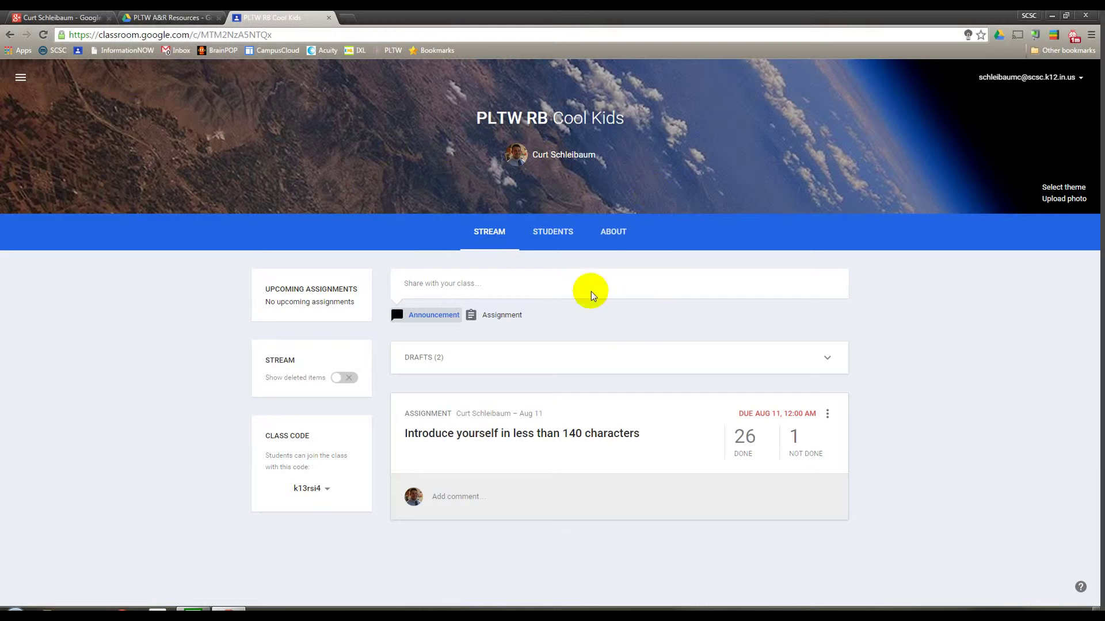
click(611, 236)
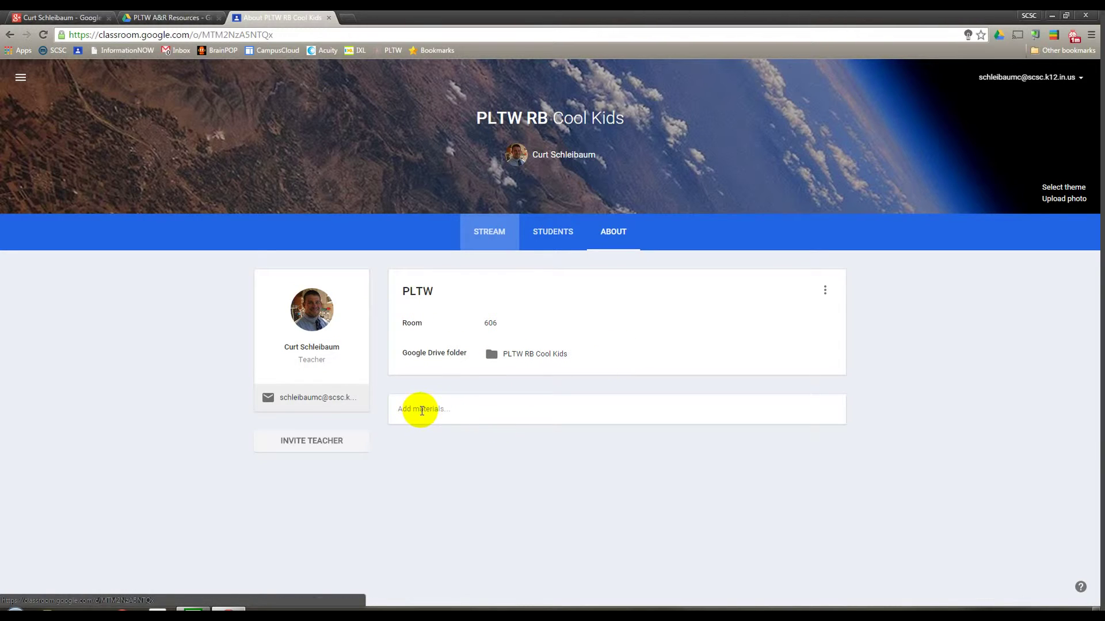
click(421, 410)
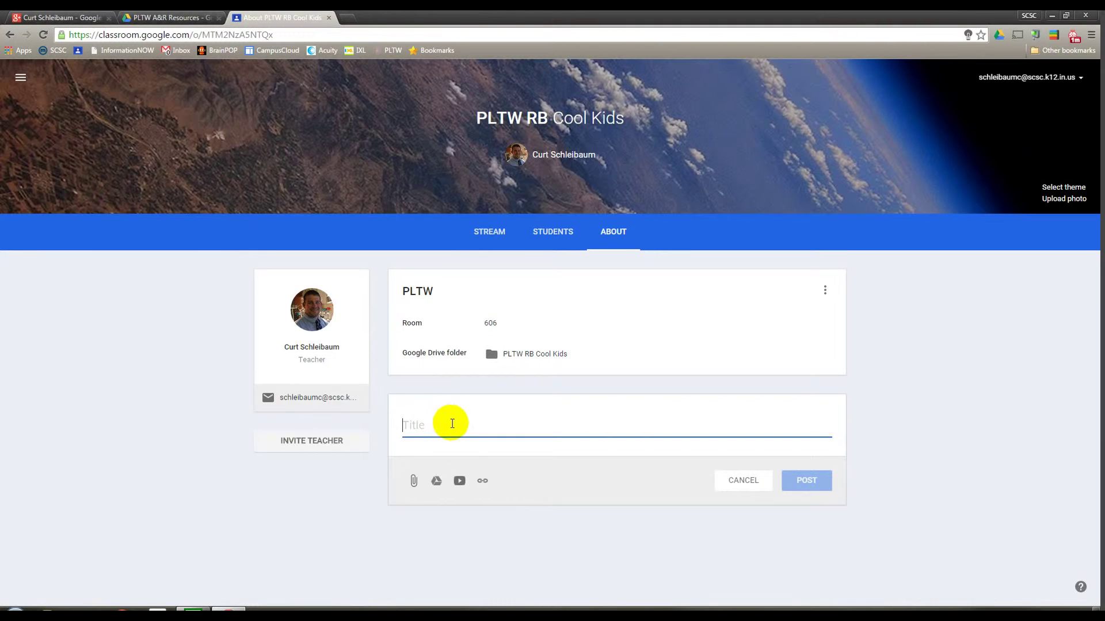
text(Resources File)
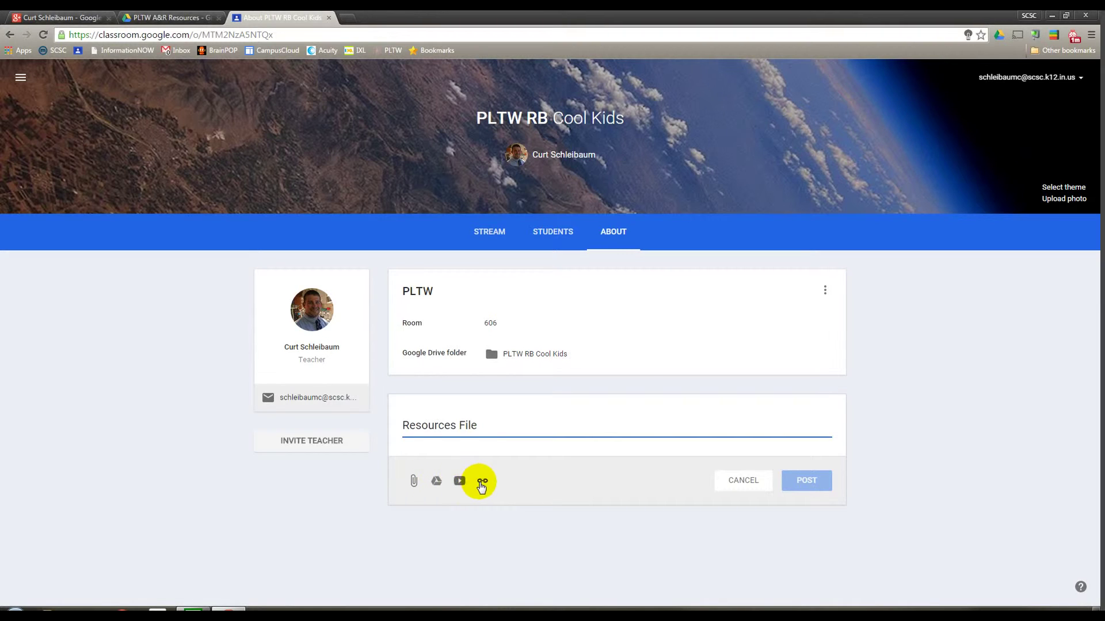
Step: Switch to Google Drive and copy the sharing link of the PLTW A&R Resources folder with can view access
click(171, 19)
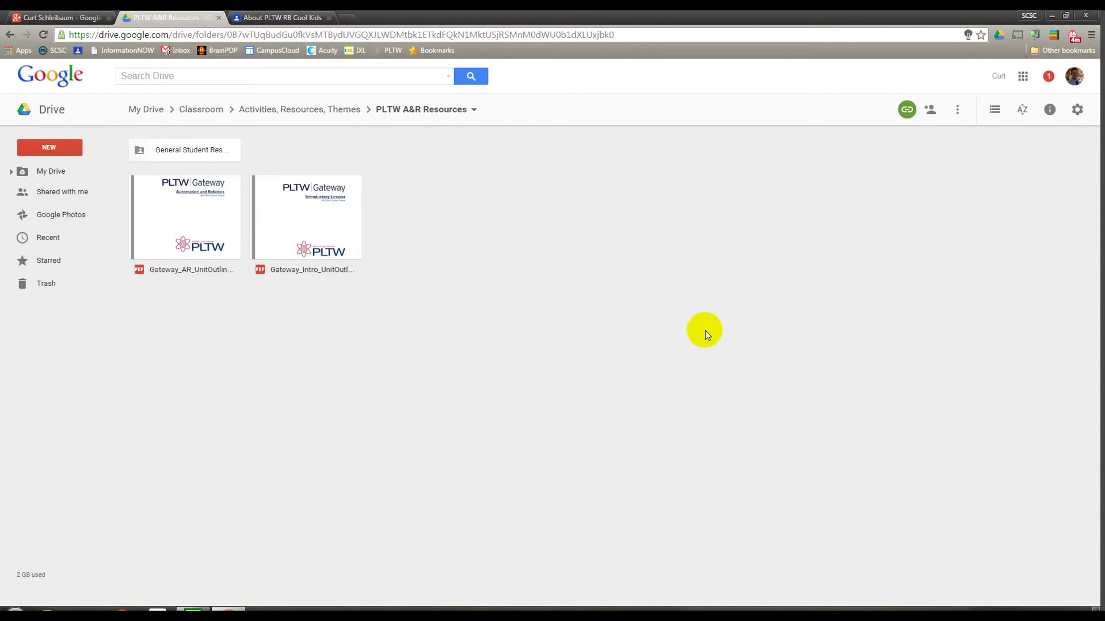
click(930, 111)
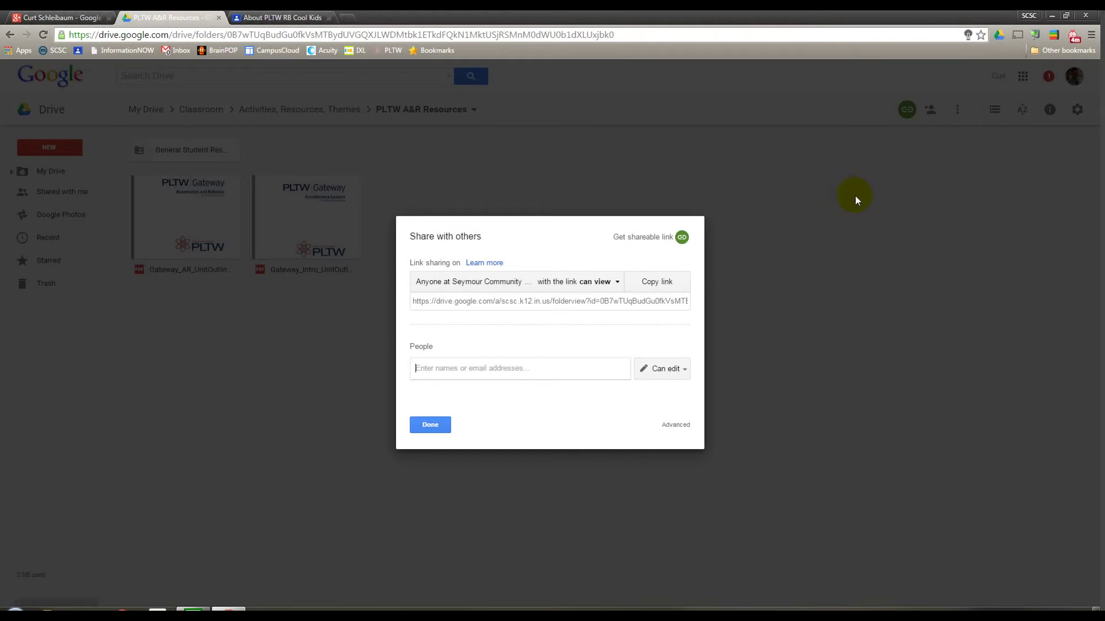
click(523, 283)
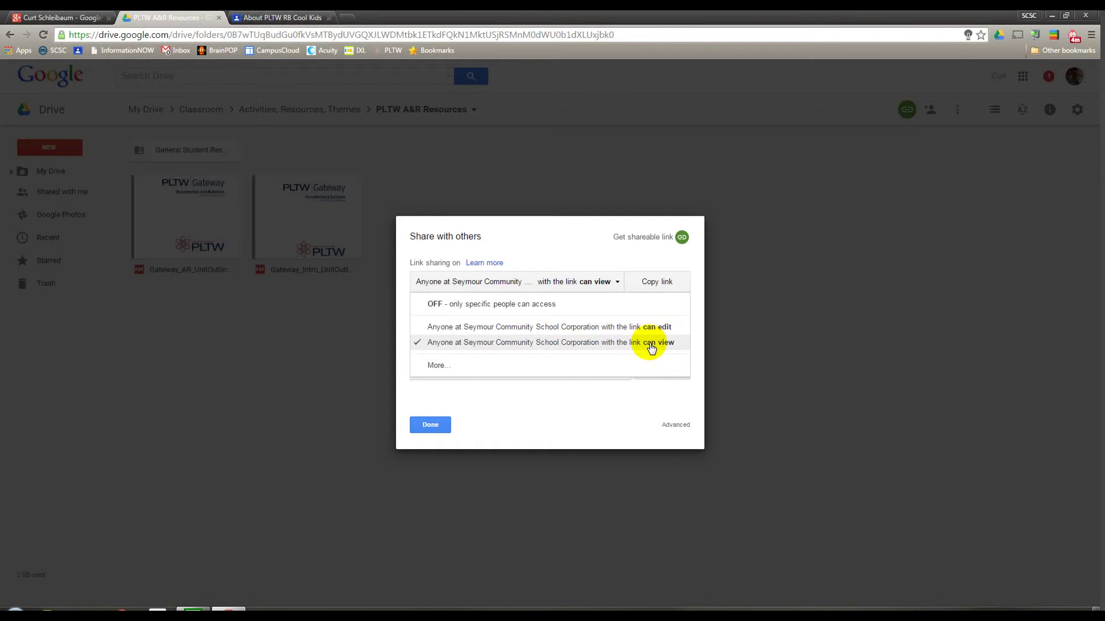
click(666, 285)
click(667, 284)
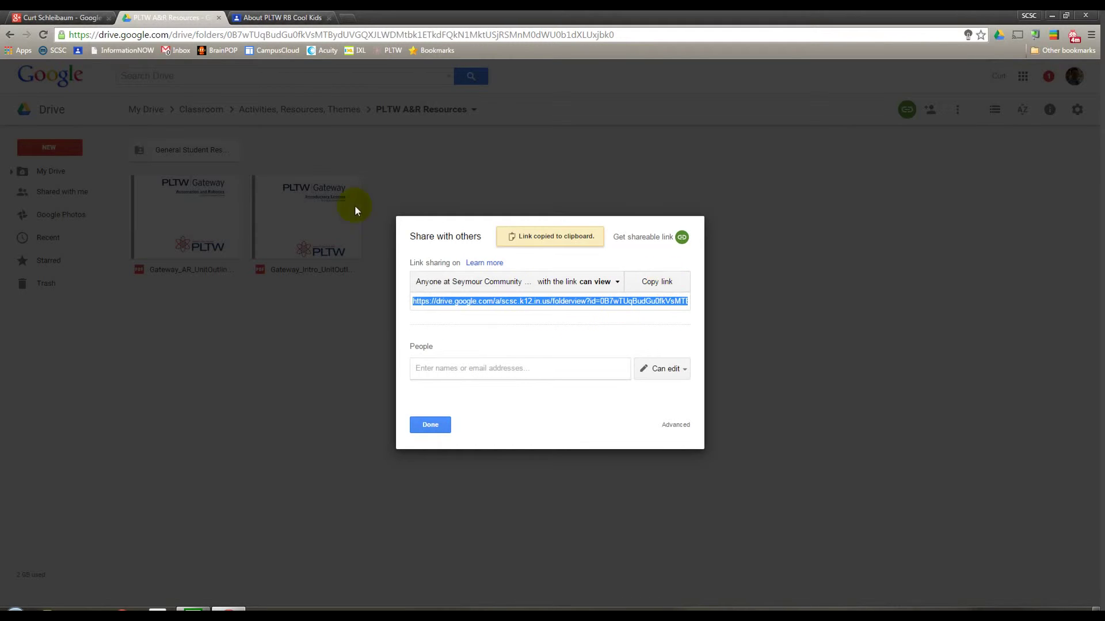
Step: Return to Google Classroom, add the copied folder link to the "Resources File" material and post it
click(278, 19)
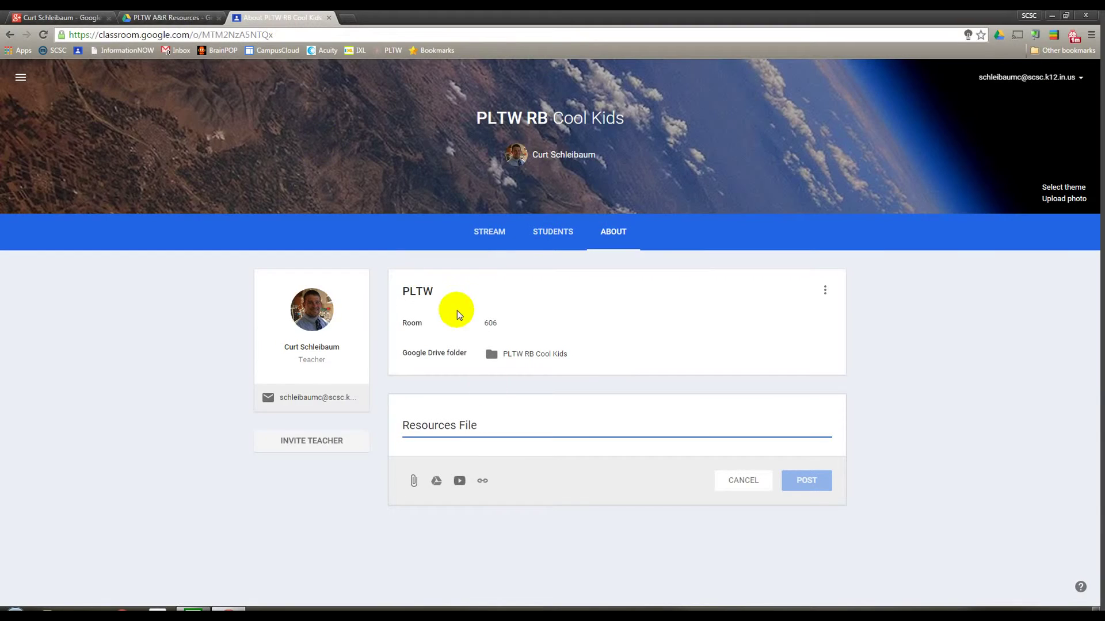
click(483, 481)
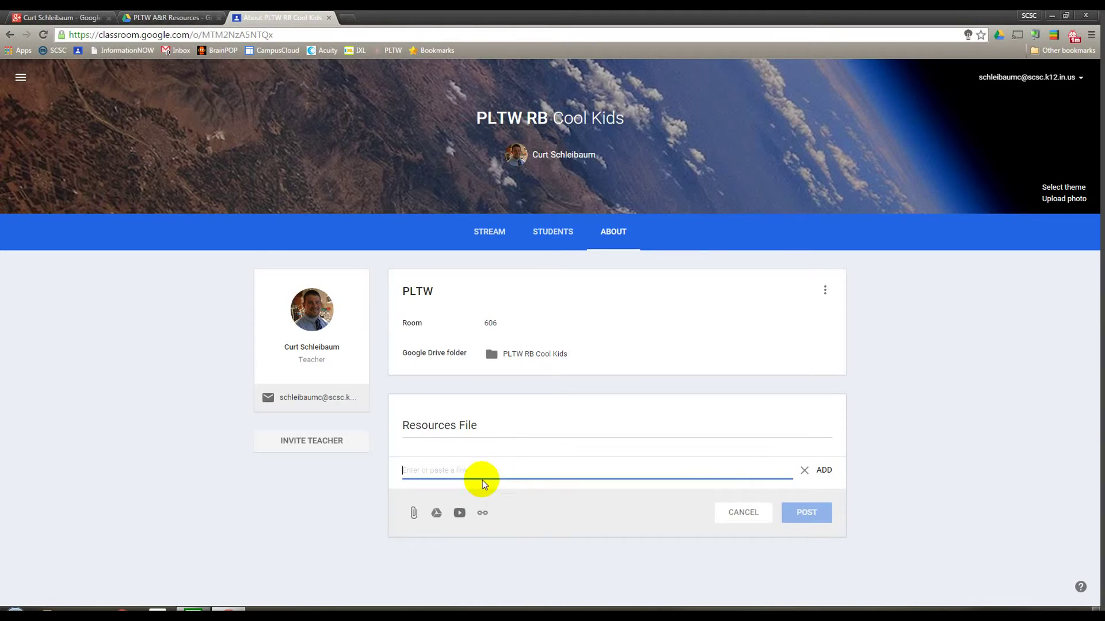
right_click(481, 471)
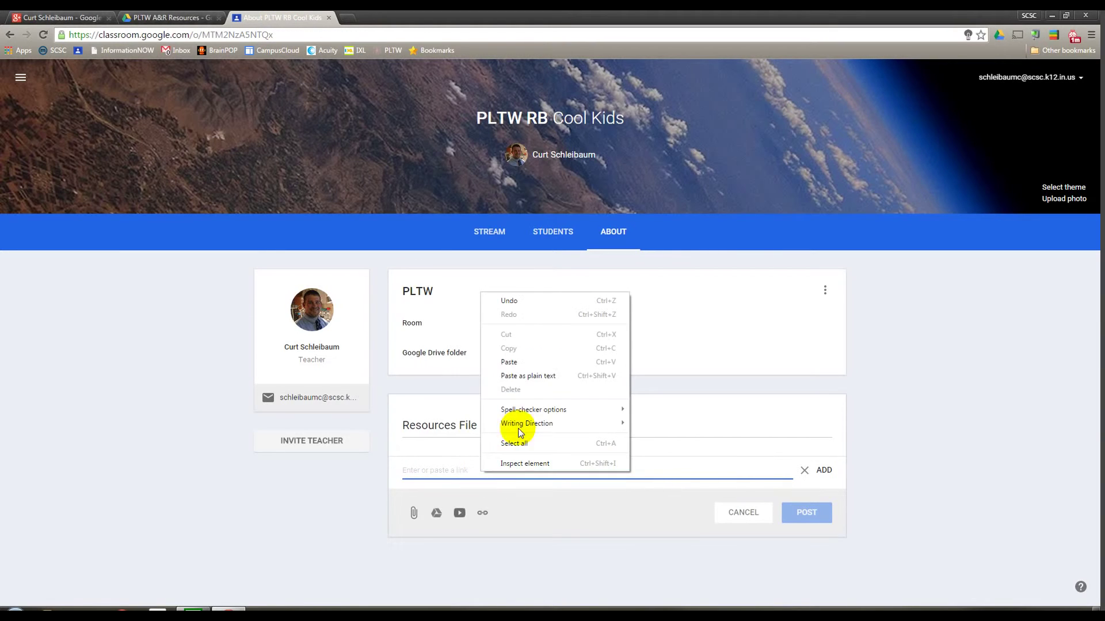
click(524, 372)
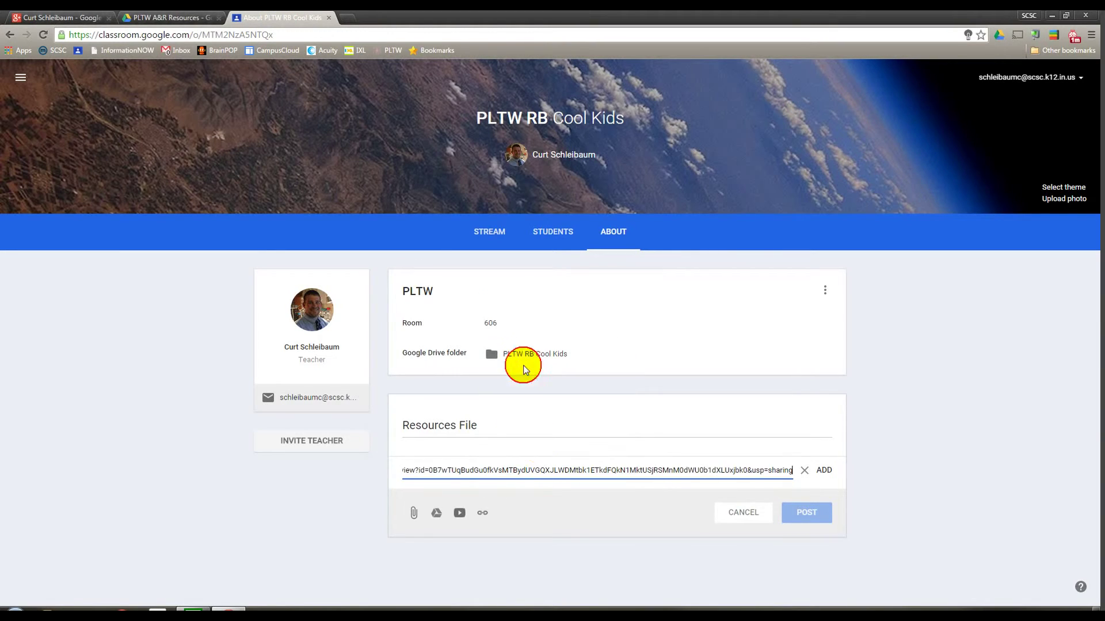
click(824, 471)
click(796, 514)
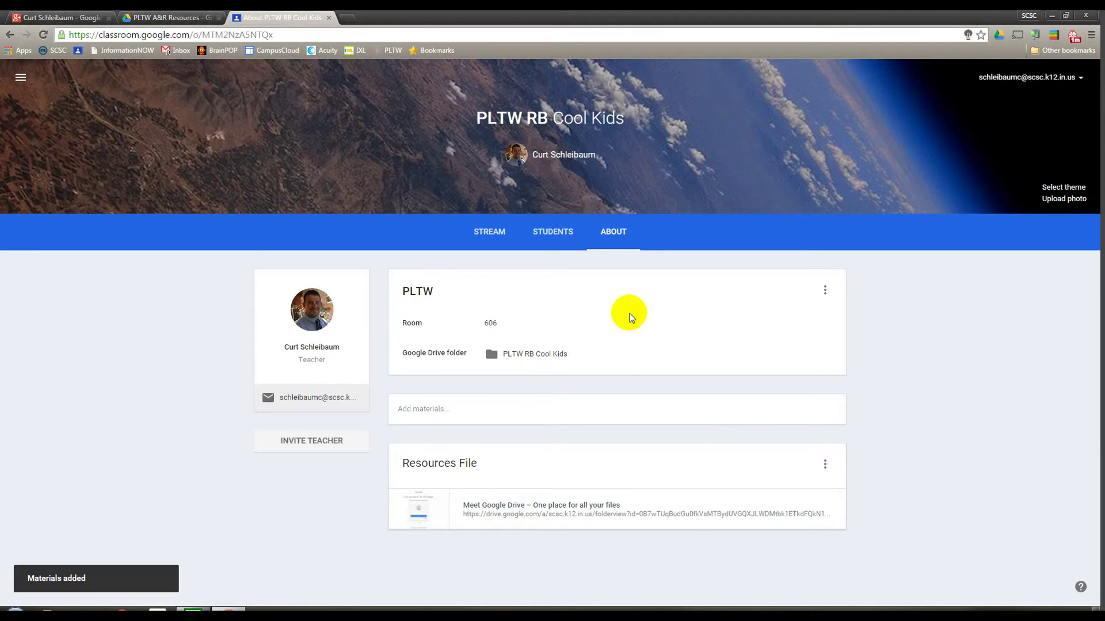
Step: Test the posted link in a separate tab, examine General Student Resources (FT) in list and grid layouts, and close the tab
right_click(528, 509)
click(584, 380)
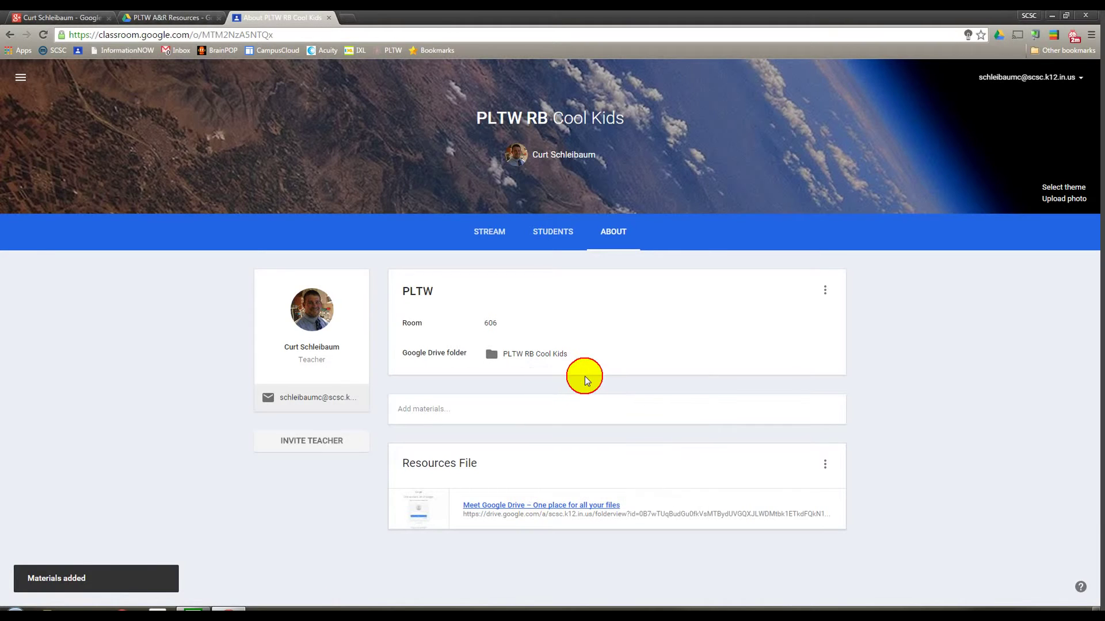
click(401, 19)
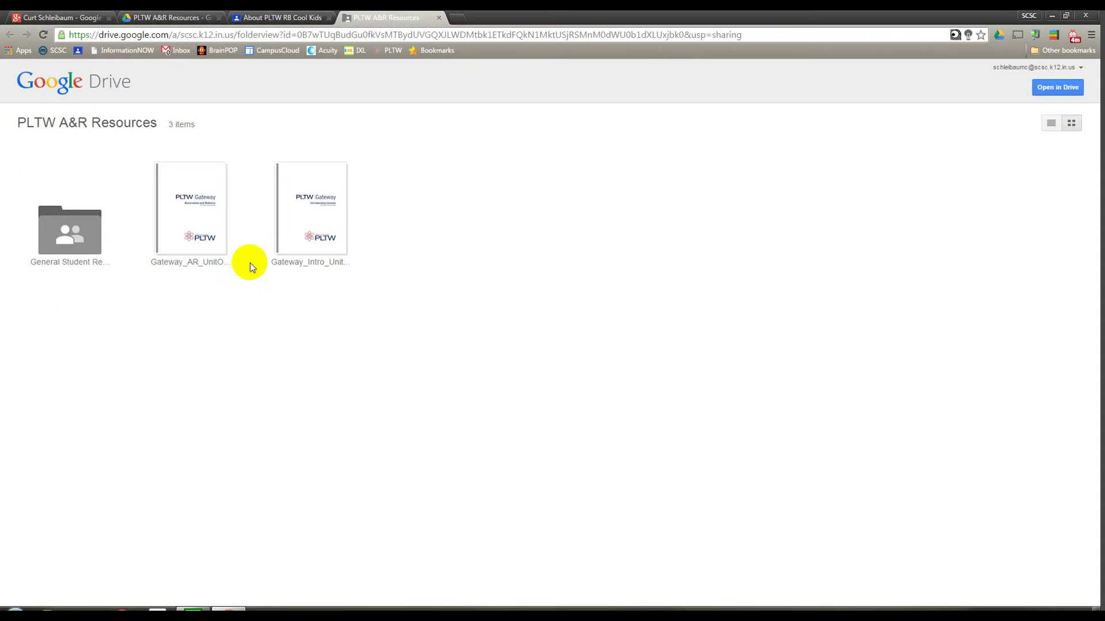
click(100, 225)
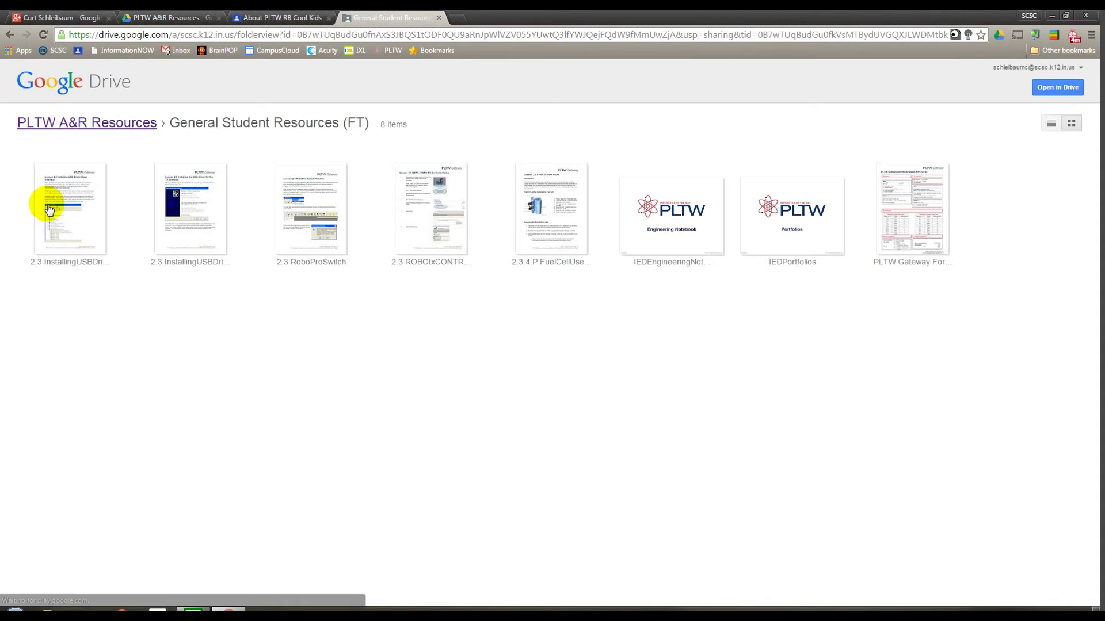
click(1050, 123)
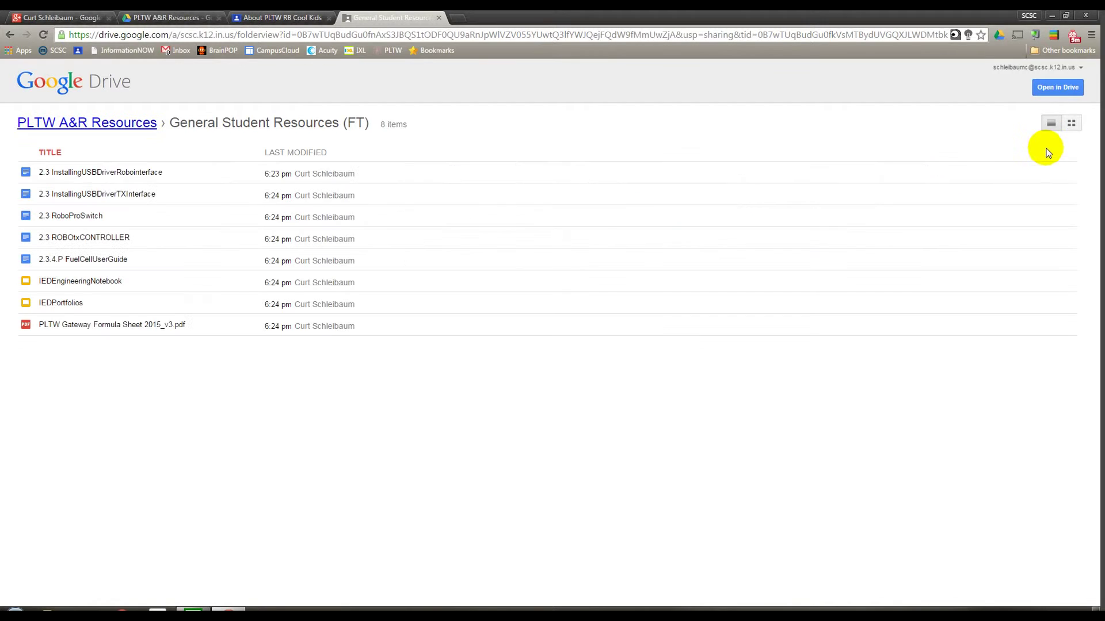
click(1072, 124)
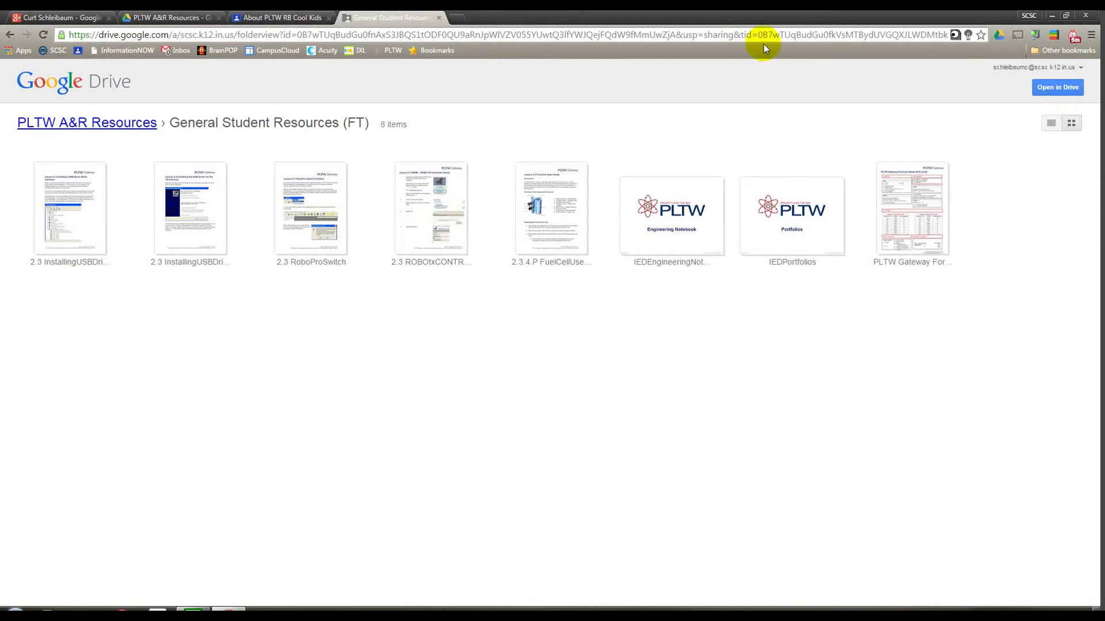
click(439, 19)
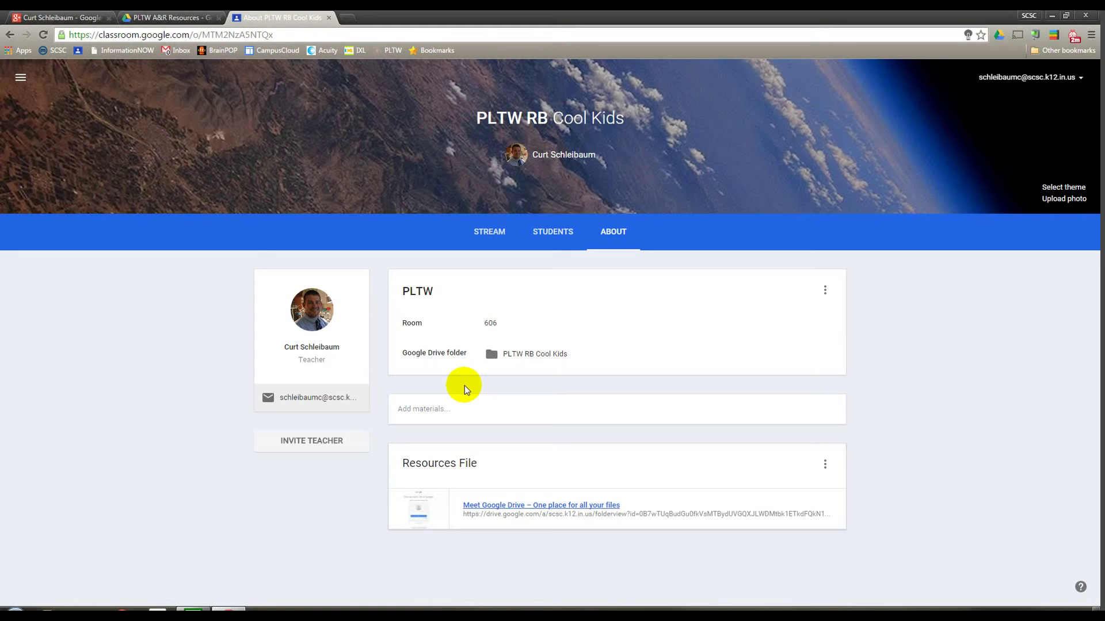
Step: Compare the class's Stream with the materials on its About page, ending on the Stream
click(488, 228)
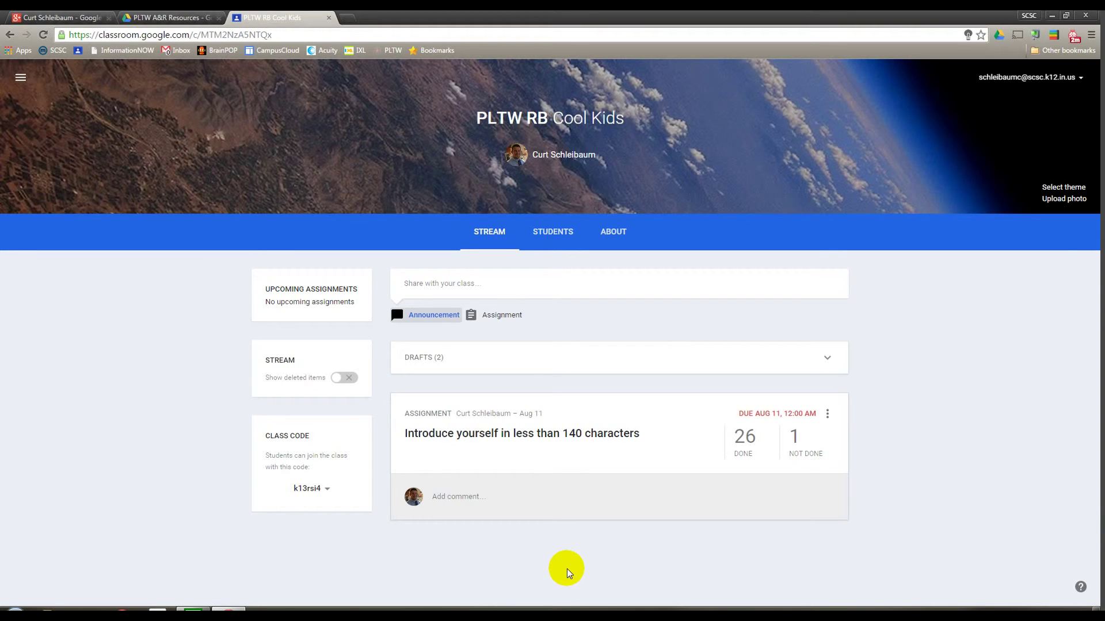
click(613, 233)
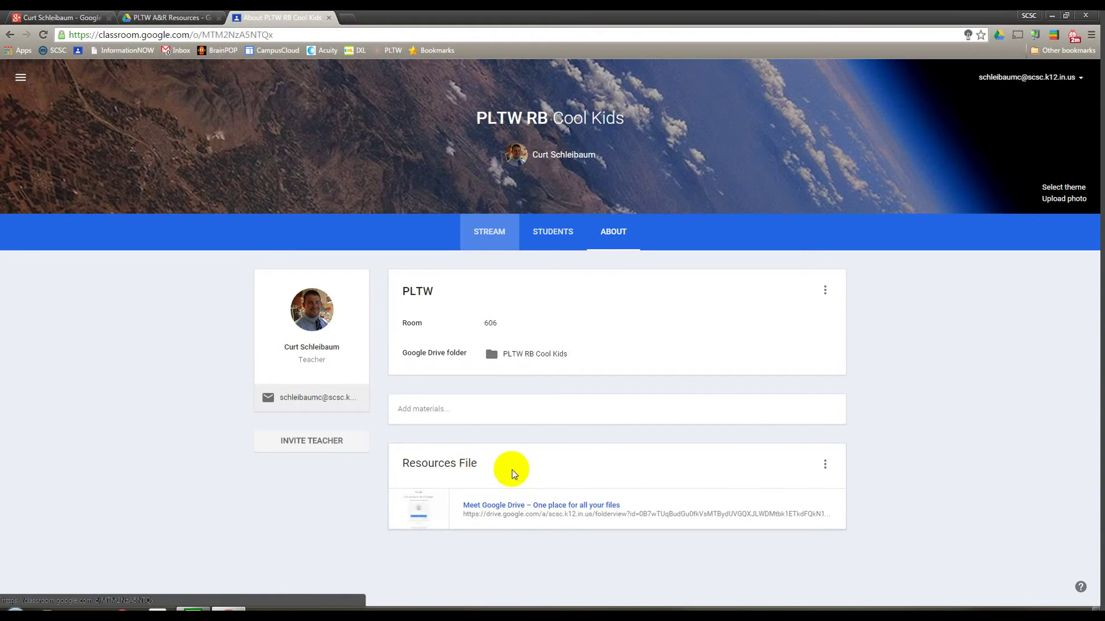
click(490, 236)
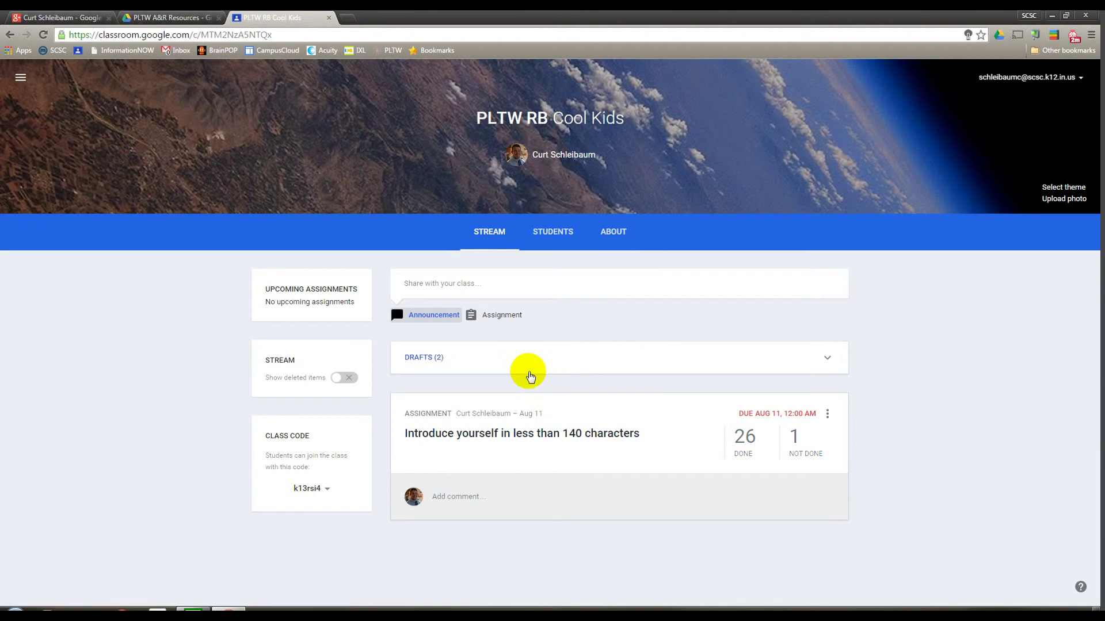
Step: Start a new assignment for the class and title it "Demo"
click(499, 315)
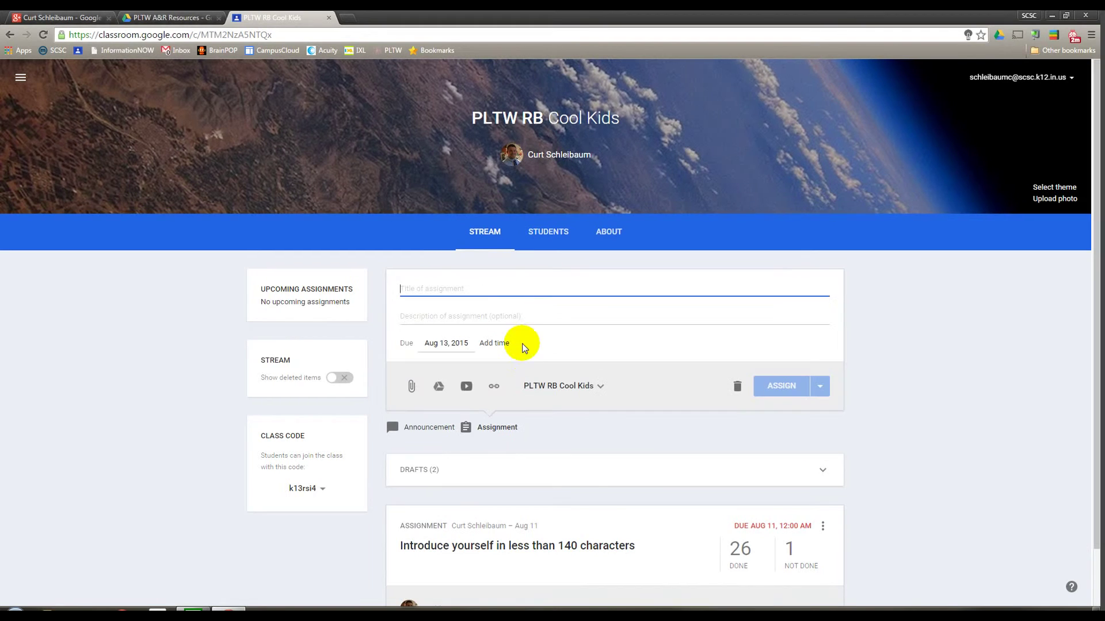
text(Demo)
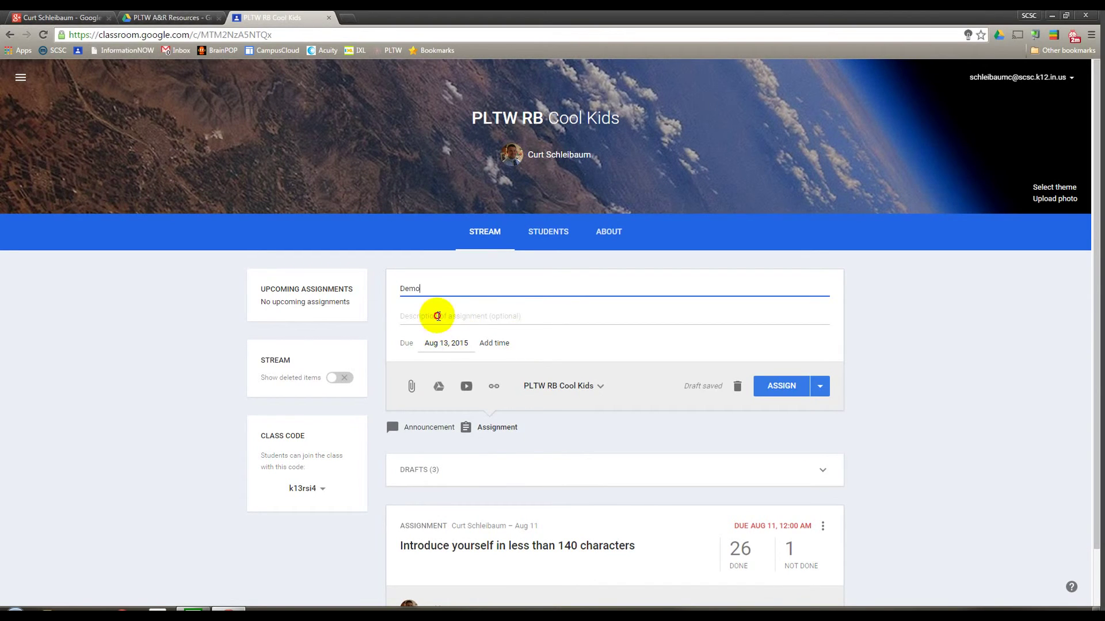
click(436, 315)
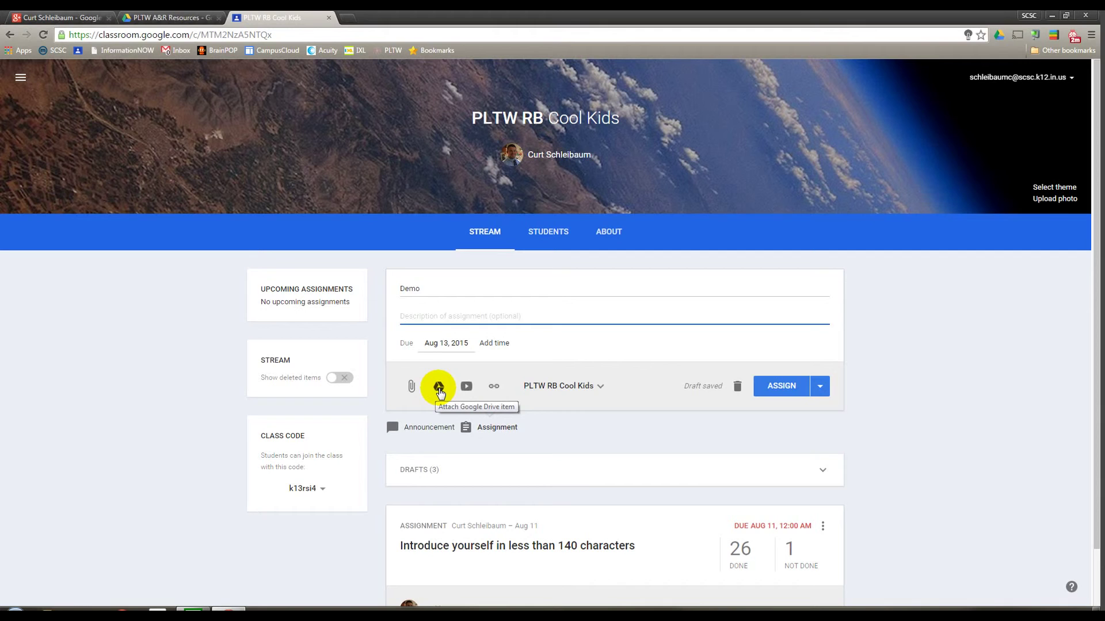
Step: Browse Google Drive for an assignment attachment, opening Classroom > Activities, Resources, Themes > PLTW A&R Masters
click(439, 389)
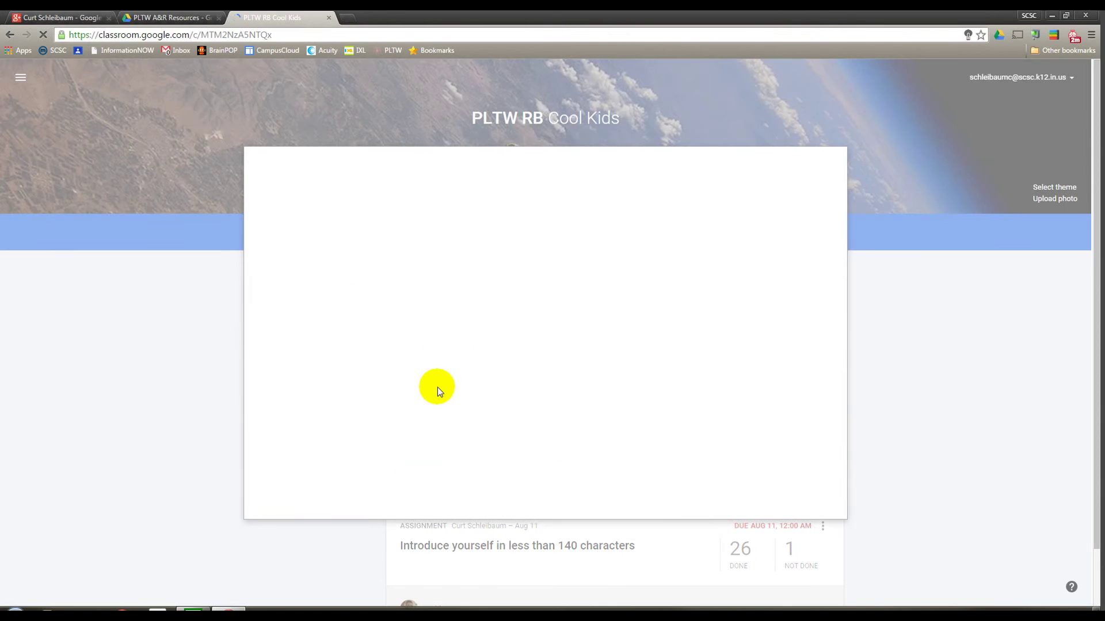
scroll(329, 441, down, 5)
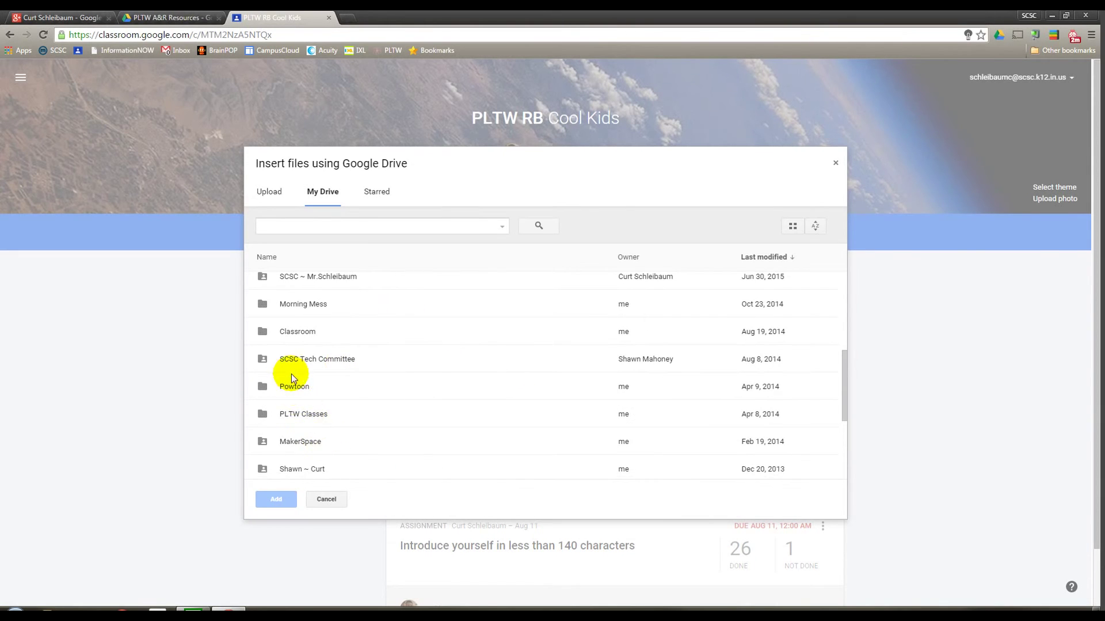
scroll(291, 377, up, 1)
double_click(304, 387)
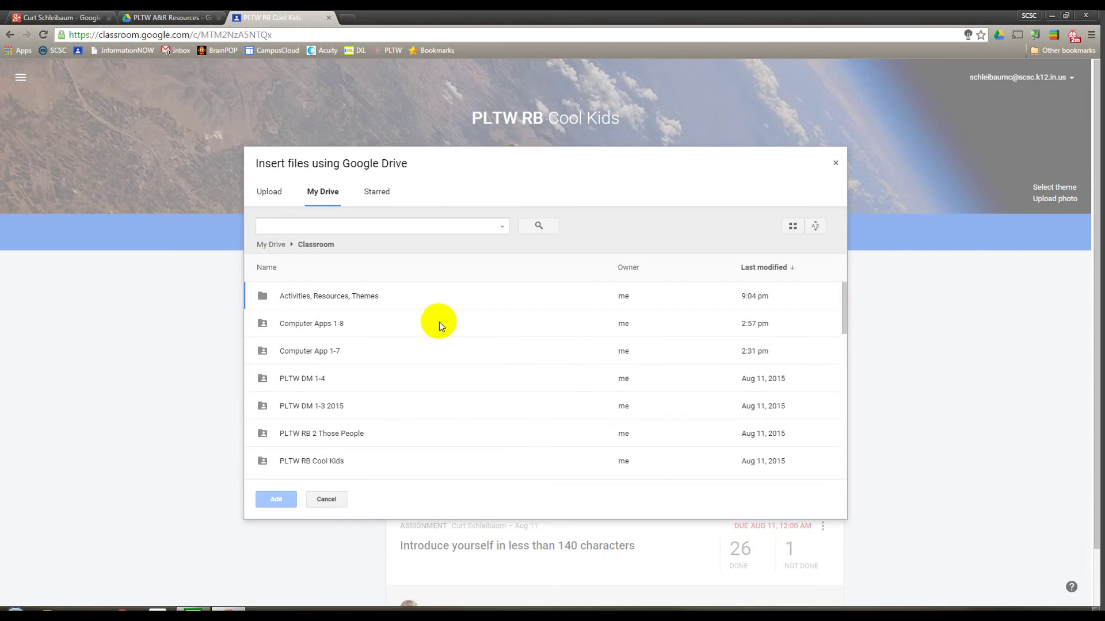
double_click(321, 298)
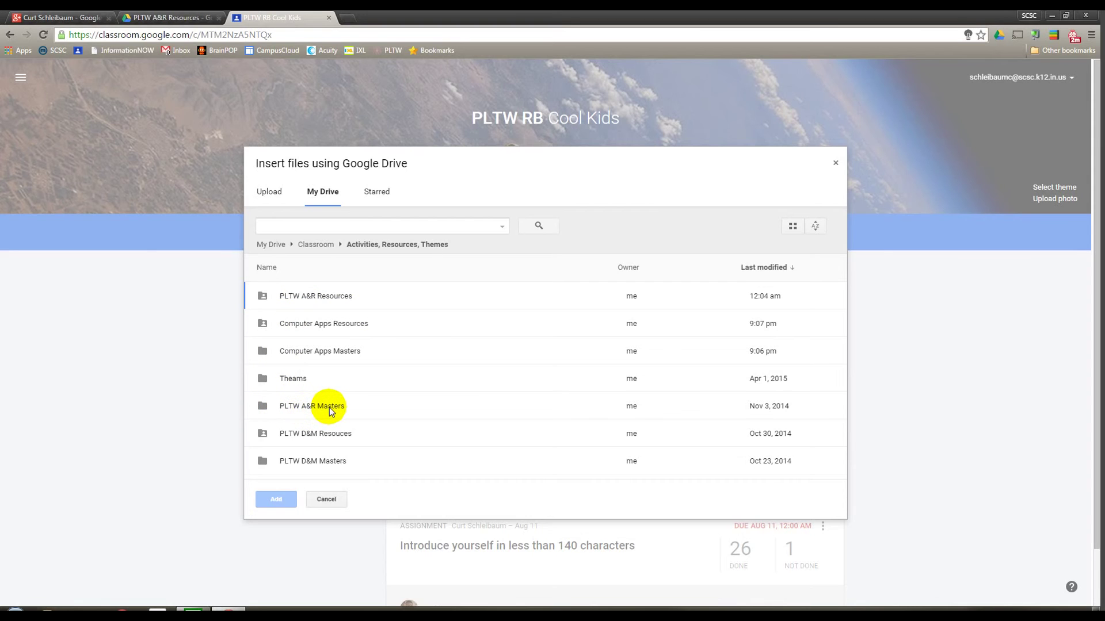
double_click(330, 409)
Step: Attach the "A1.1.5a Engineering Careers Scavenger Hunt" document from PLTW A&R Masters to the Demo assignment
scroll(429, 369, down, 2)
scroll(397, 356, up, 1)
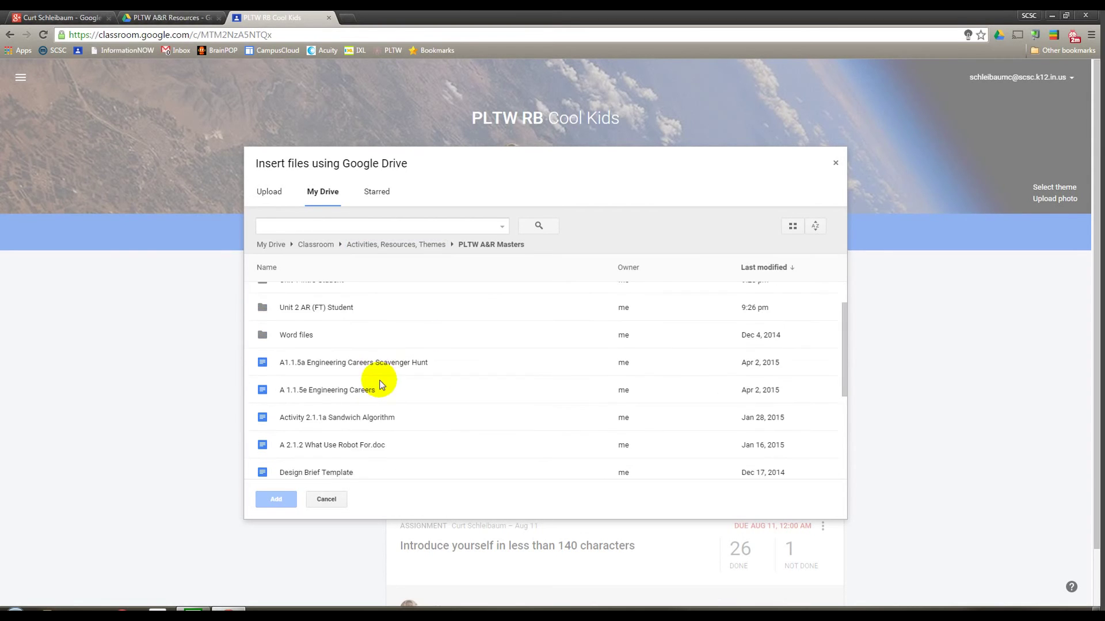
scroll(282, 310, up, 2)
scroll(322, 384, down, 2)
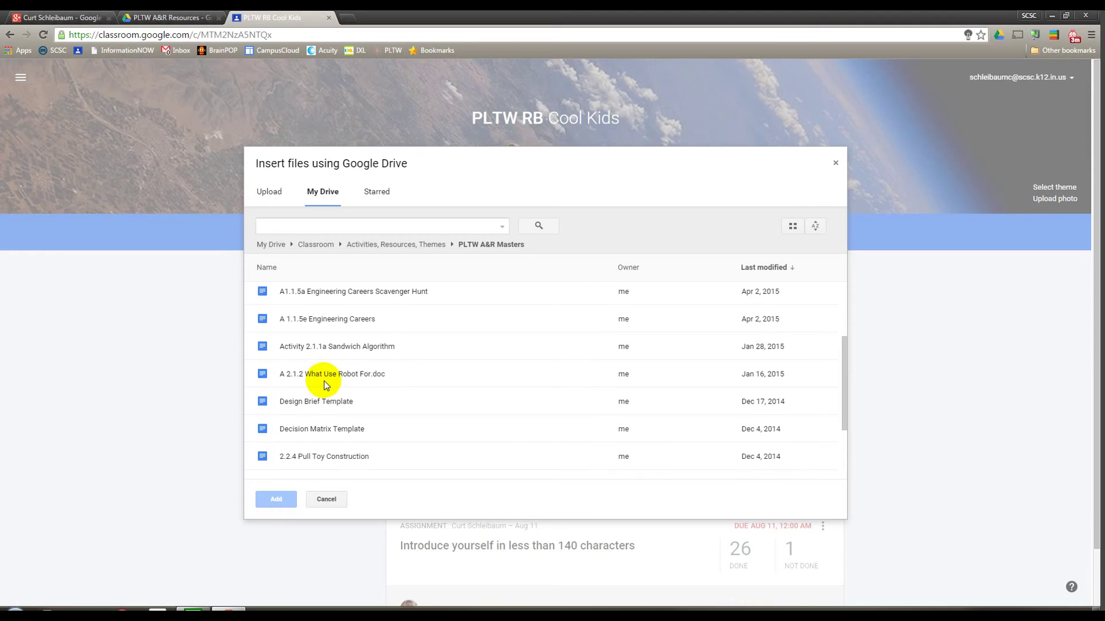
scroll(324, 384, down, 2)
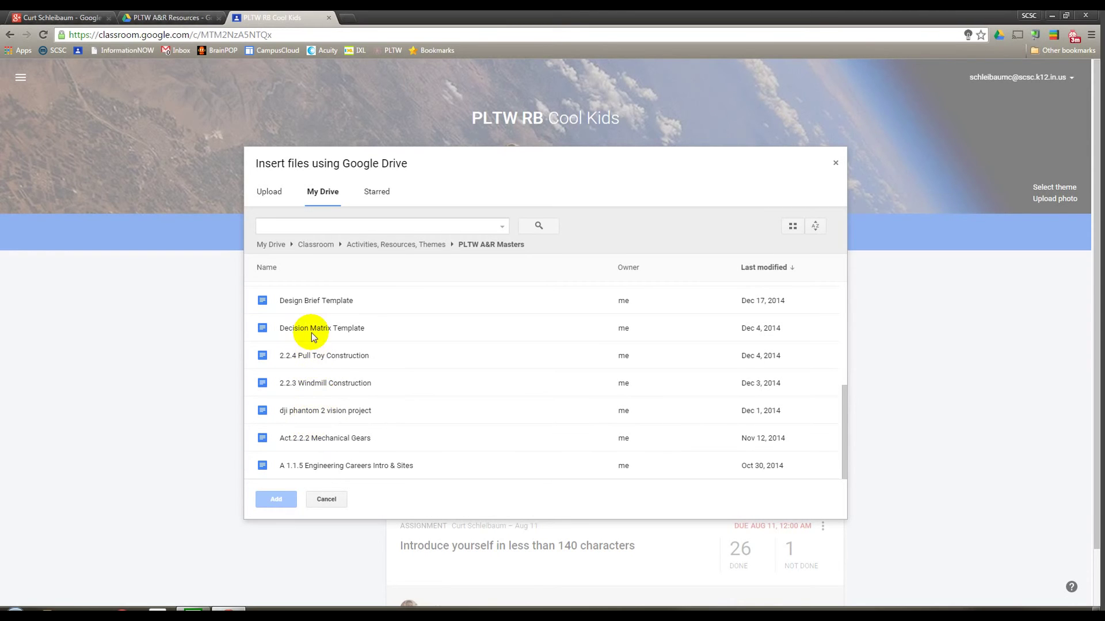
scroll(314, 340, up, 3)
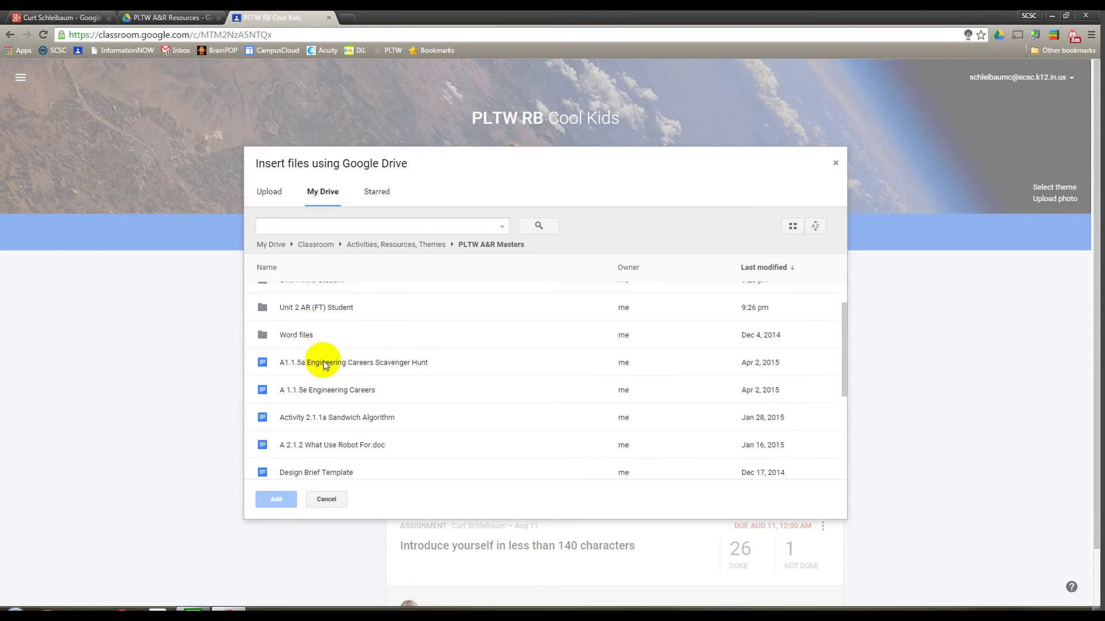
scroll(305, 368, down, 1)
scroll(319, 351, up, 1)
click(322, 363)
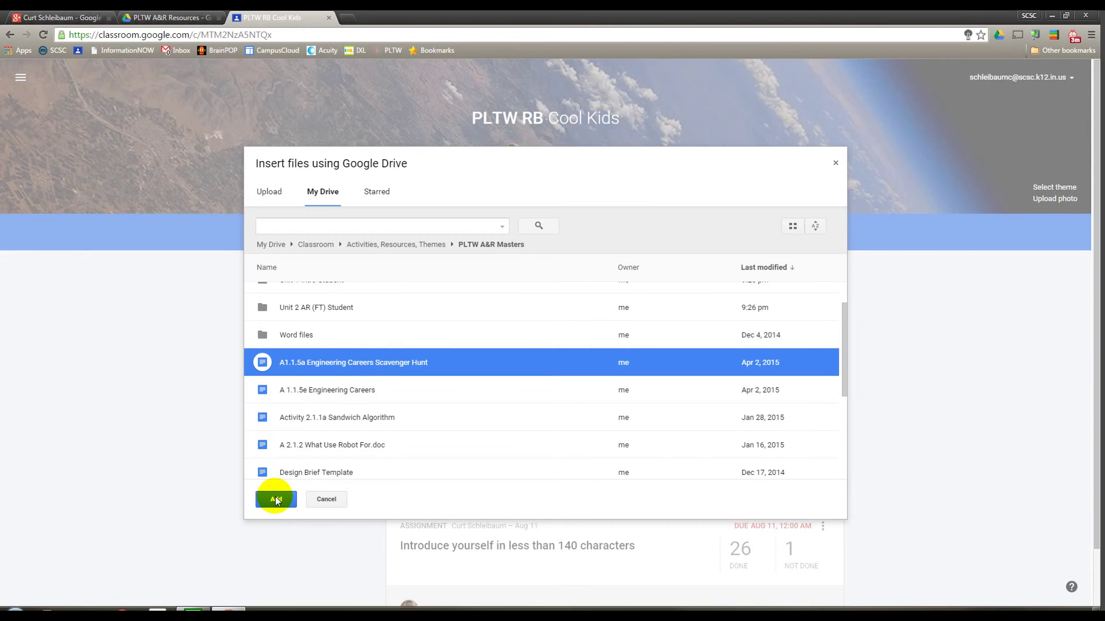
click(275, 499)
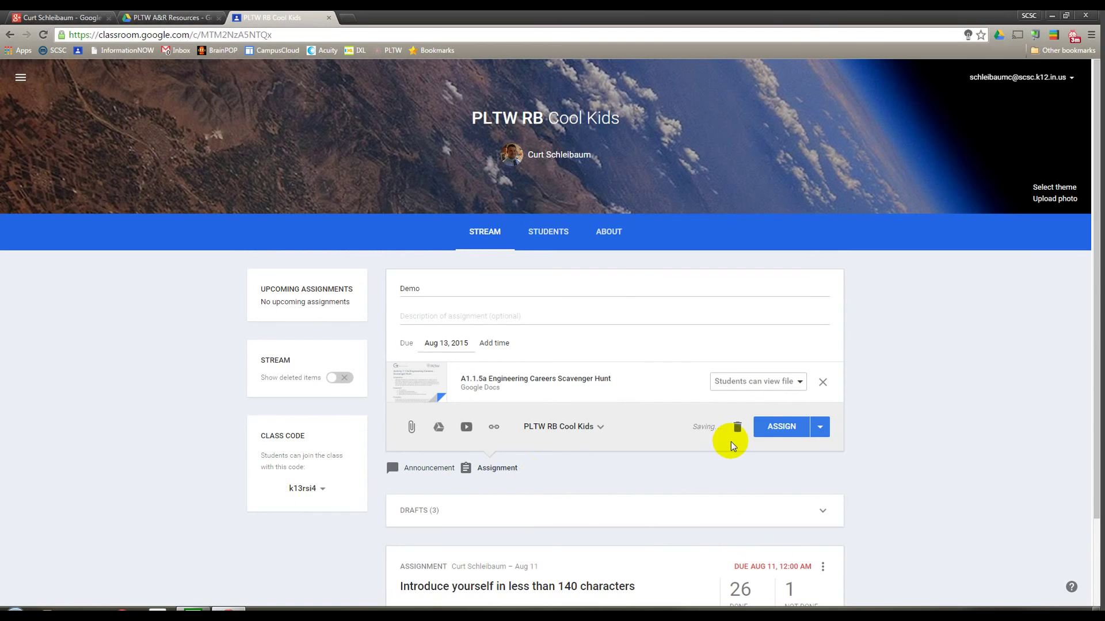